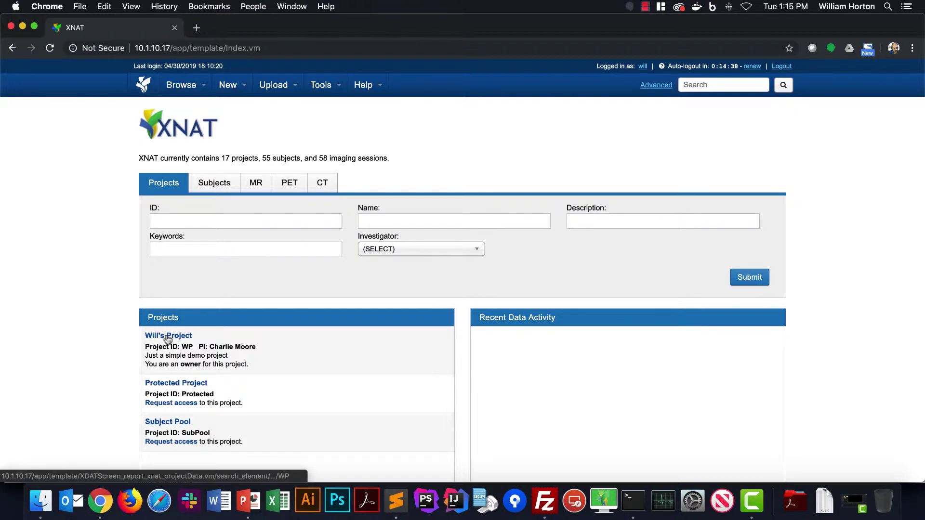
# Open project WP and view its Access settings, showing the single owner
pyautogui.click(167, 340)
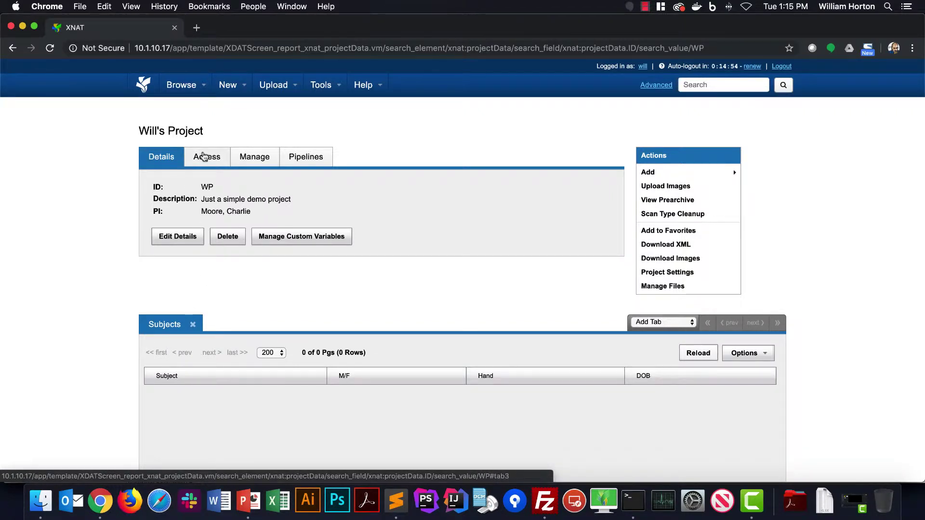
pyautogui.click(205, 157)
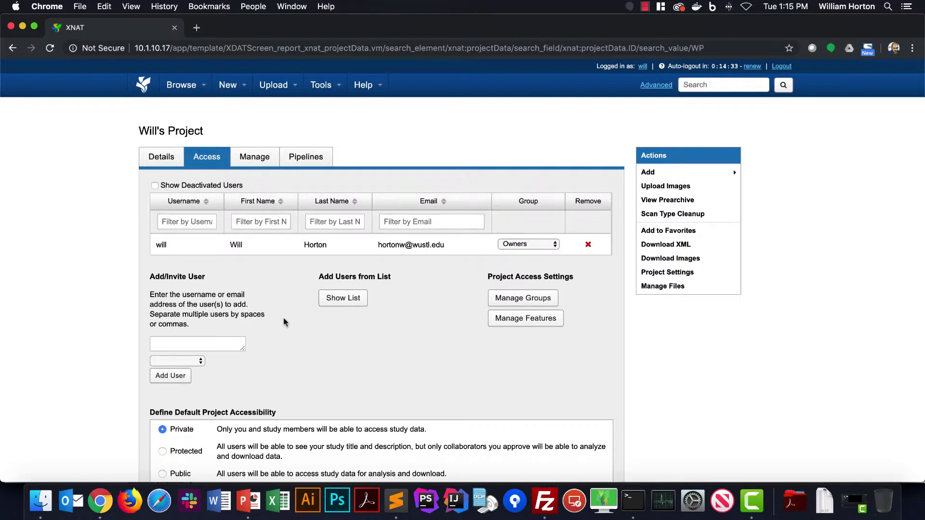
# Find an existing user and add them to WP's Members group without sending an email
pyautogui.click(353, 300)
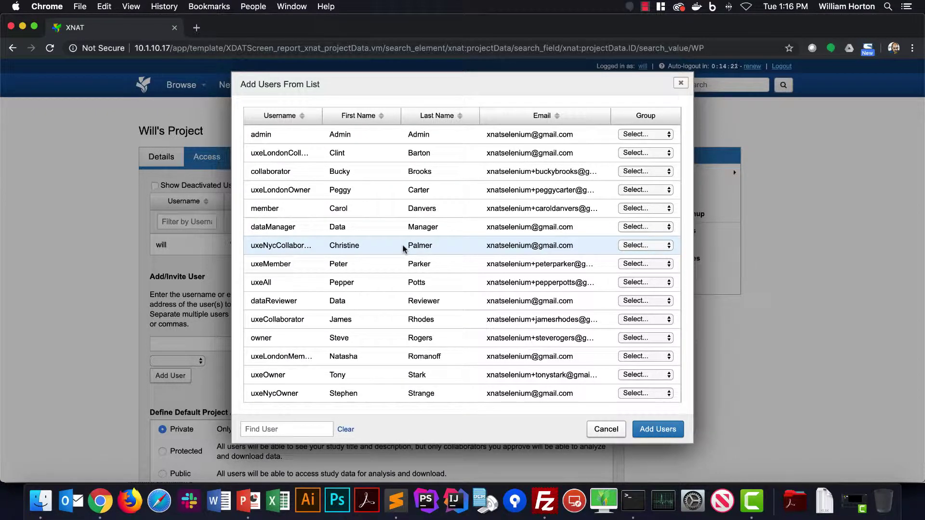
pyautogui.click(271, 430)
pyautogui.write('carol')
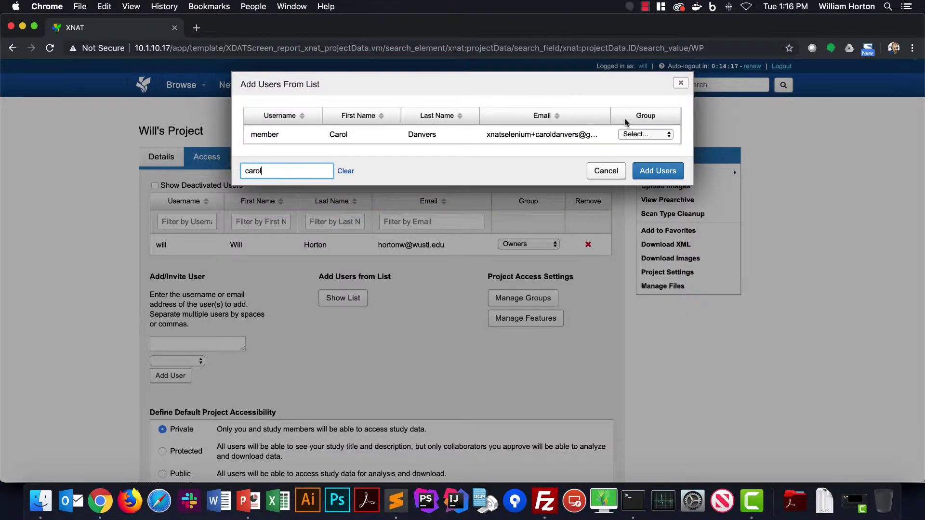
pyautogui.click(635, 135)
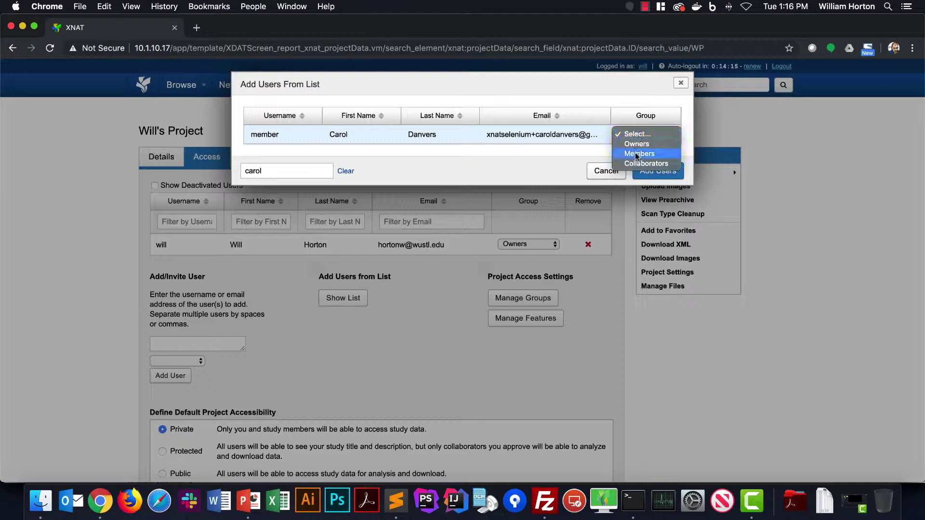
pyautogui.click(635, 153)
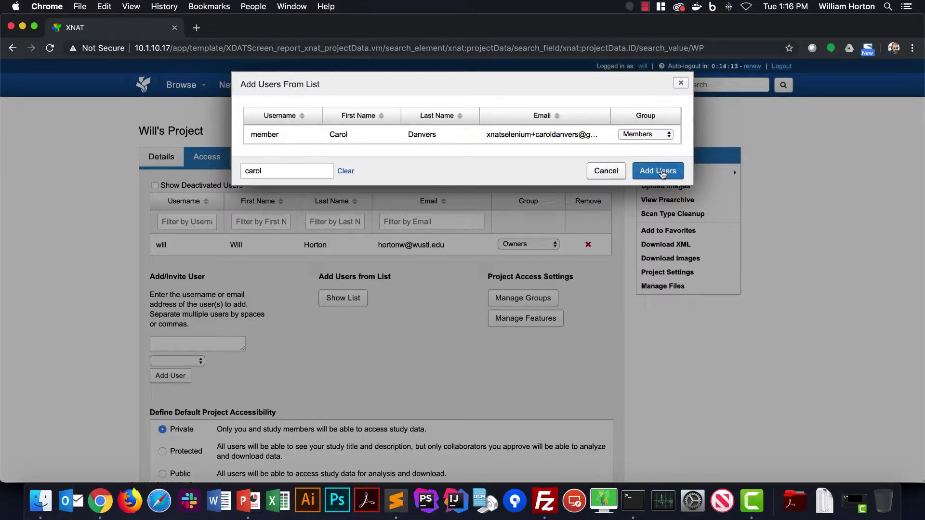
pyautogui.click(662, 173)
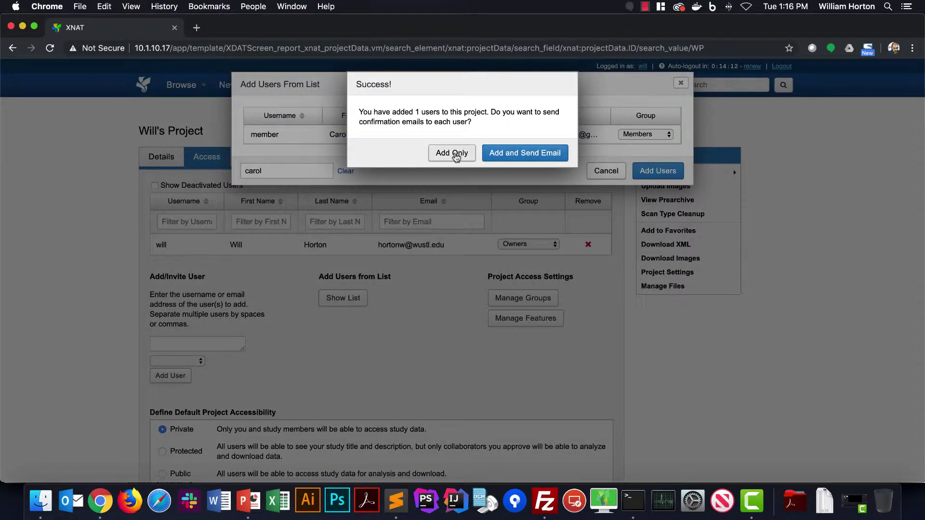
pyautogui.click(454, 154)
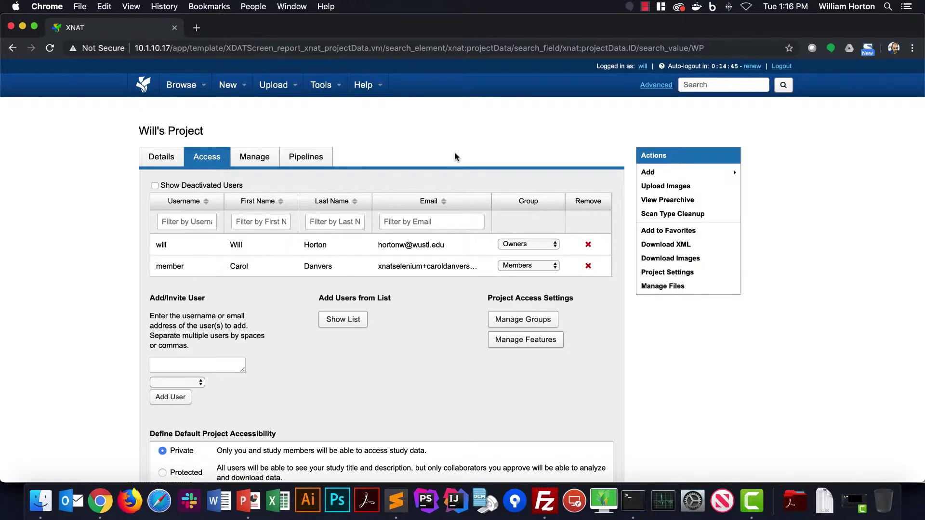
# Find another existing user and add them to WP's Collaborators group without an email
pyautogui.click(345, 320)
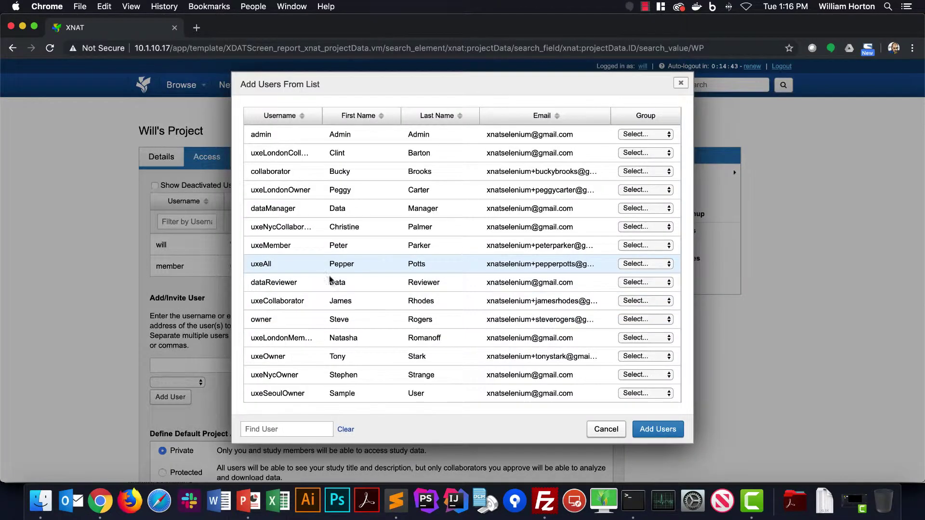
pyautogui.click(291, 430)
pyautogui.write('bucky')
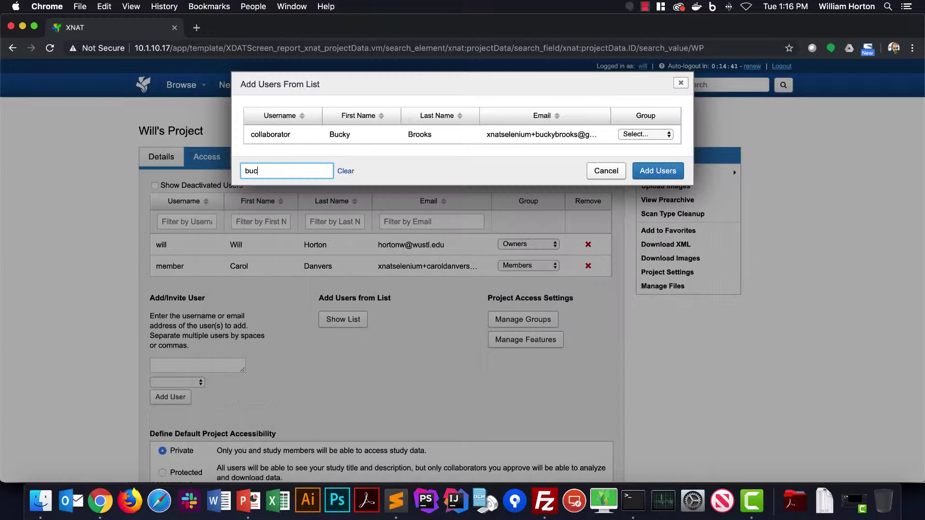
pyautogui.click(646, 135)
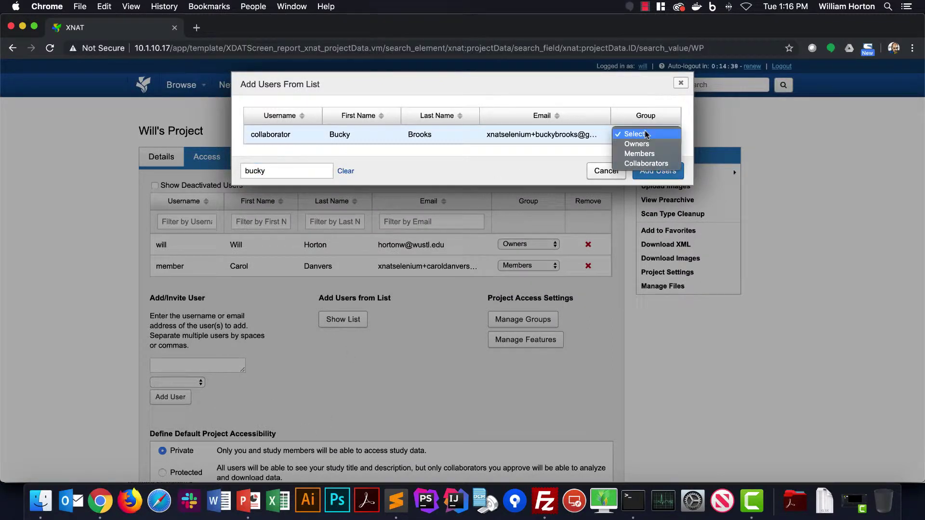
pyautogui.click(644, 164)
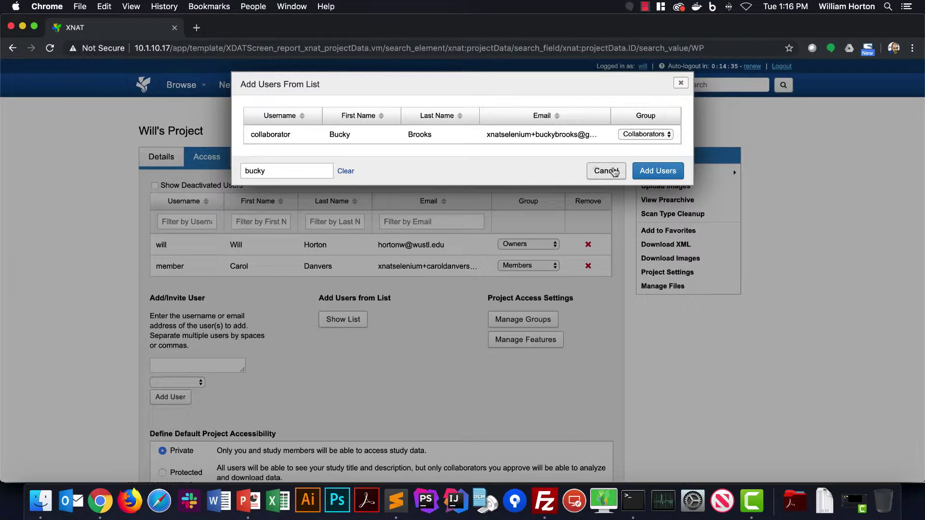
pyautogui.click(656, 172)
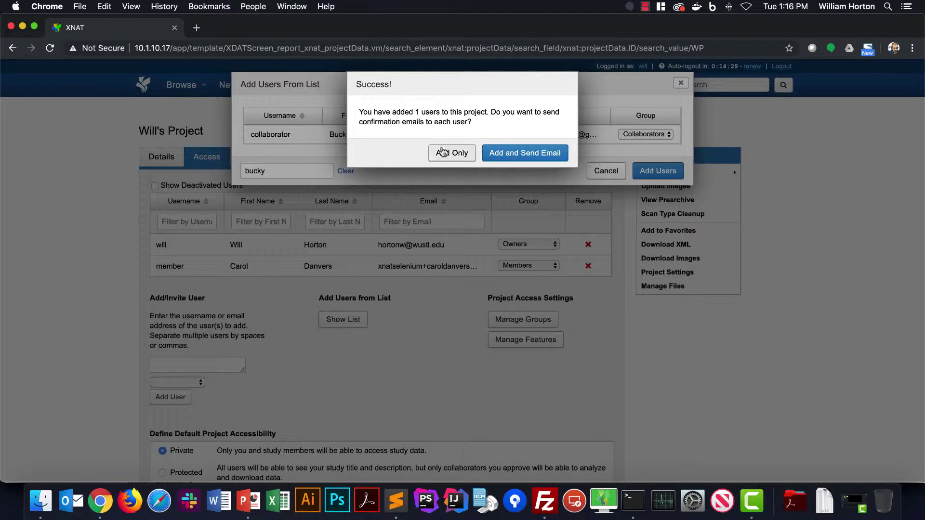
pyautogui.click(447, 153)
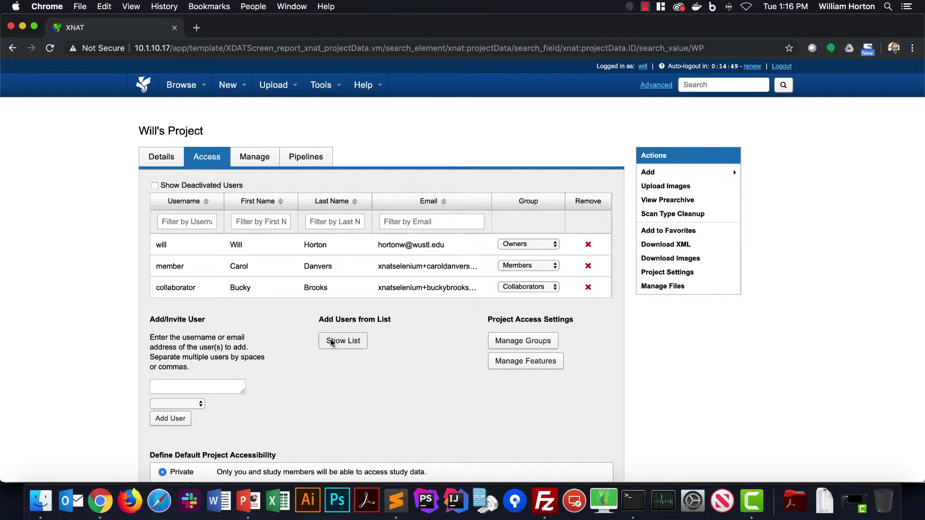
# Invite a new email address to join project WP in the Members group
pyautogui.click(213, 387)
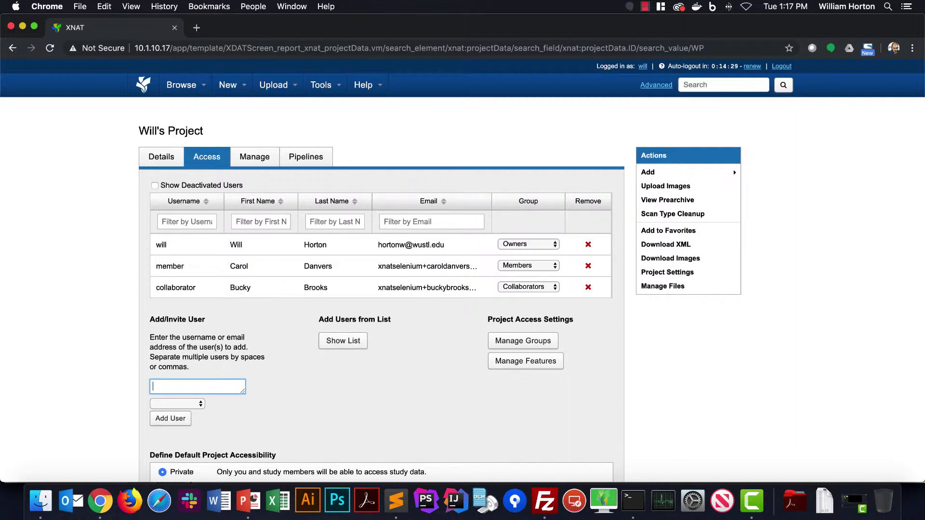
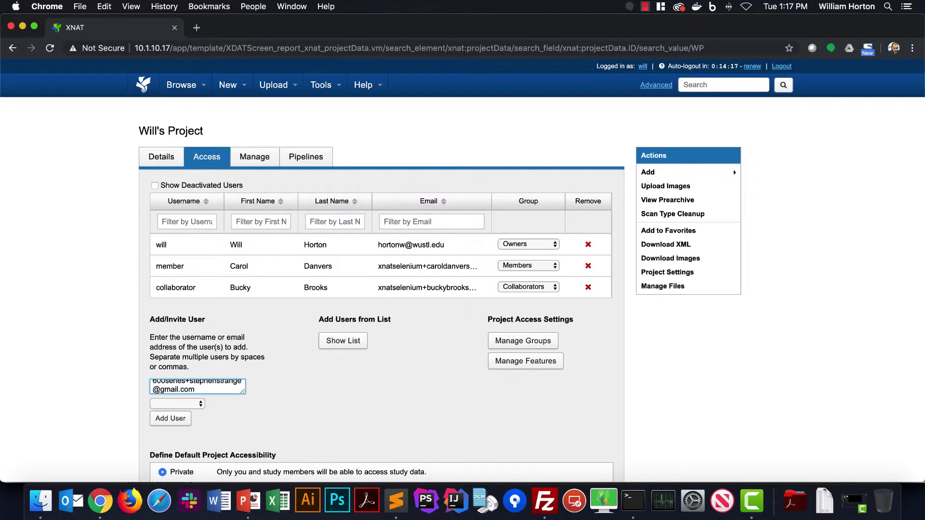
pyautogui.click(177, 405)
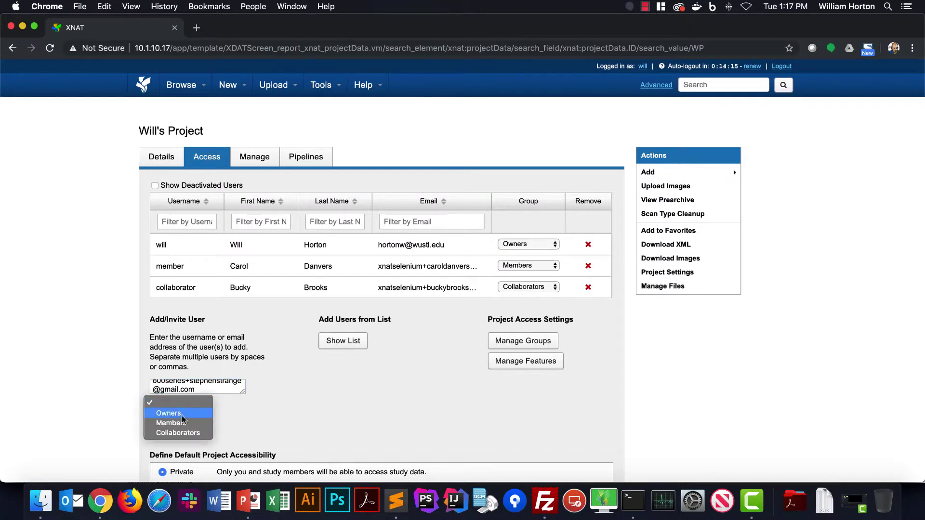
pyautogui.click(182, 413)
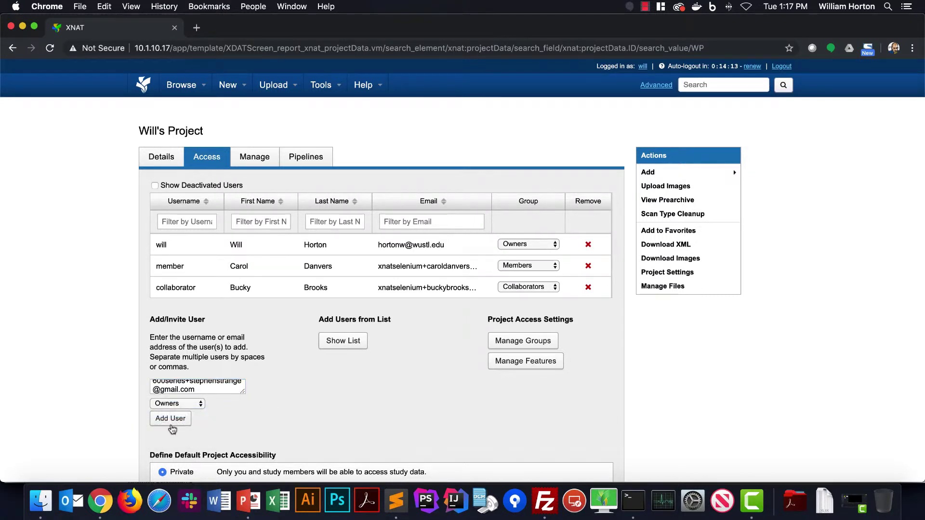
pyautogui.click(194, 405)
pyautogui.click(192, 415)
pyautogui.click(182, 421)
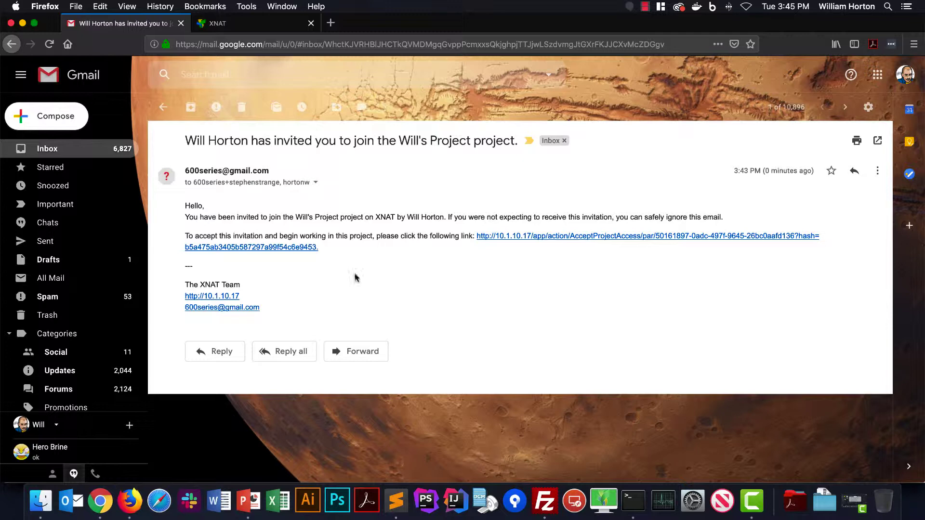
# From the invitation link, enter a username and the password twice on the registration form
pyautogui.click(557, 239)
pyautogui.write('stephenstrange')
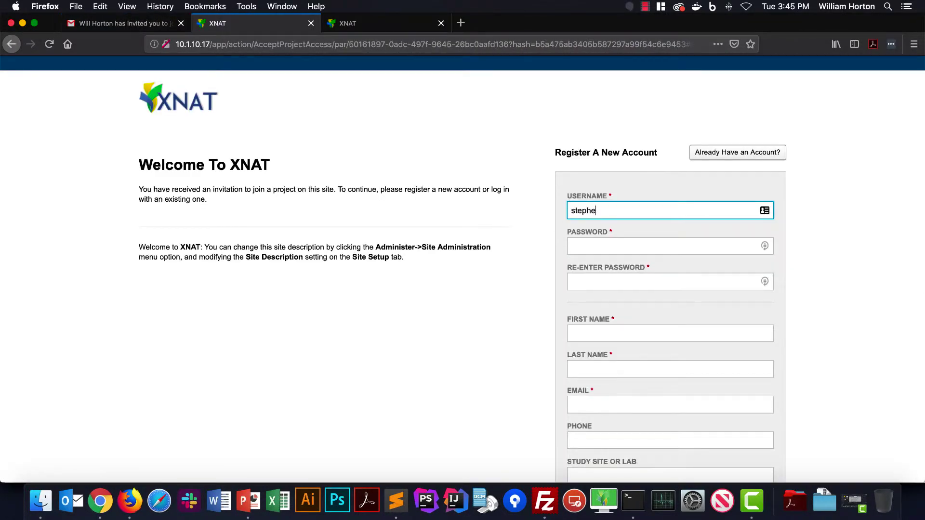
pyautogui.press('Tab')
pyautogui.write('**************')
pyautogui.press('Tab')
pyautogui.write('*************')
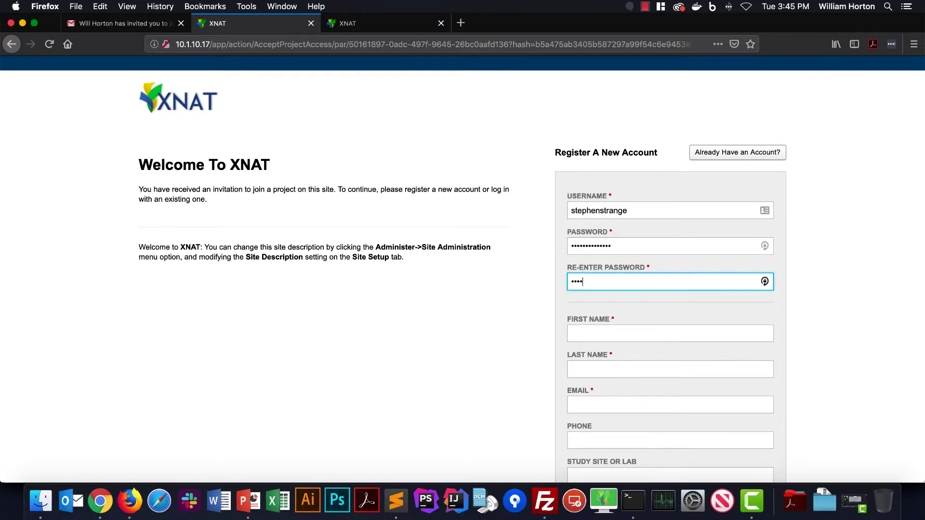
# Fill in the registrant's first name, last name and email address
pyautogui.press('Tab')
pyautogui.write('Stephen')
pyautogui.press('Tab')
pyautogui.write('Strange')
pyautogui.press('Tab')
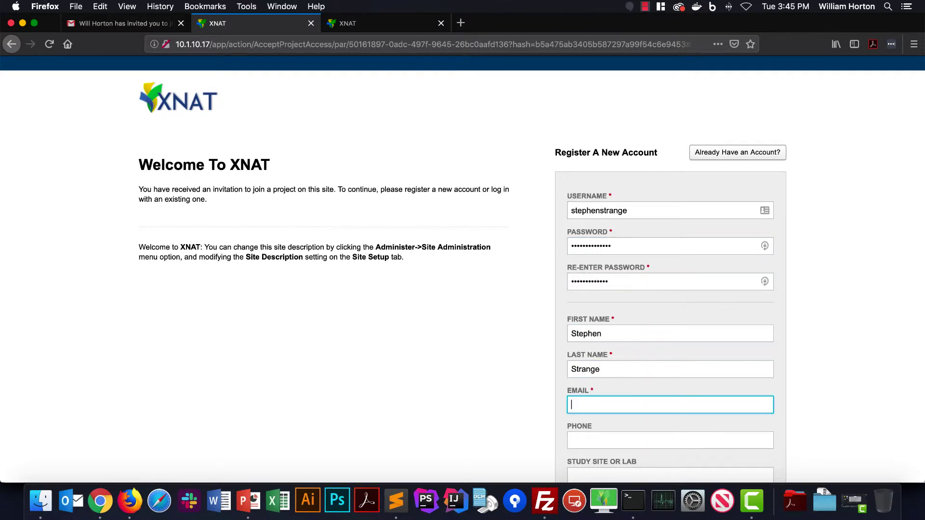
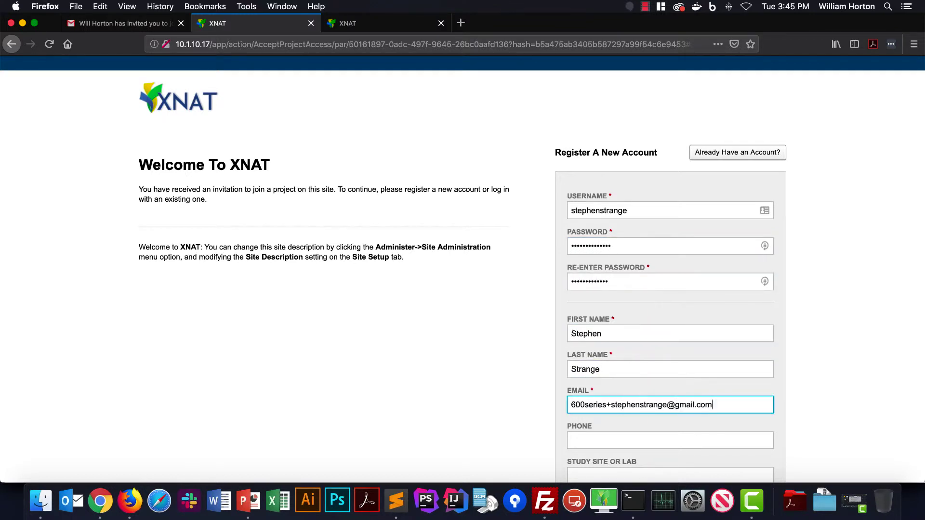
pyautogui.press('Tab')
pyautogui.scroll(-4, 670, 289)
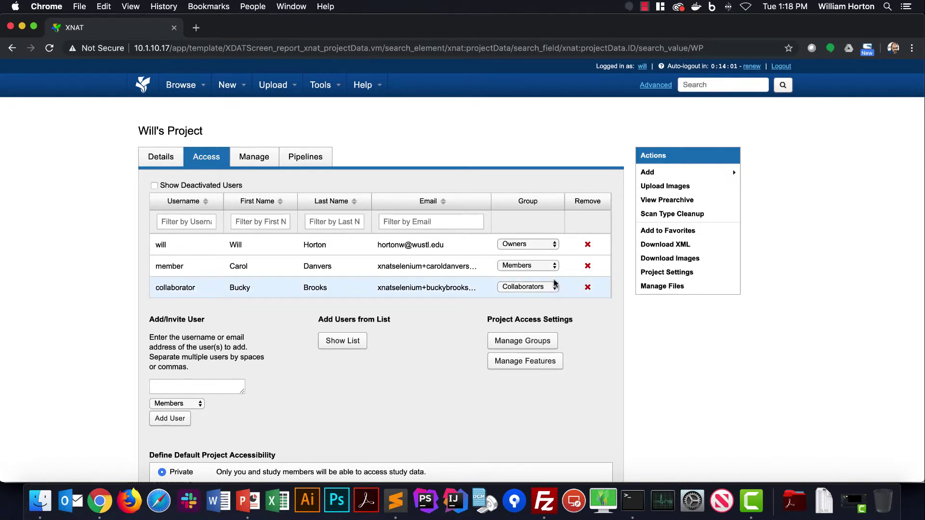
# Change the collaborator user's group to Members, then remove that user from project WP
pyautogui.click(526, 288)
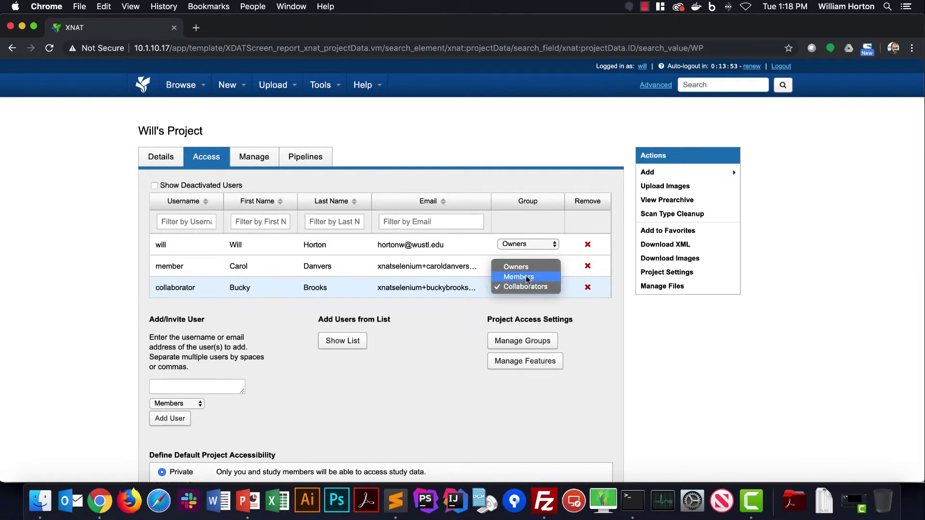
pyautogui.click(527, 279)
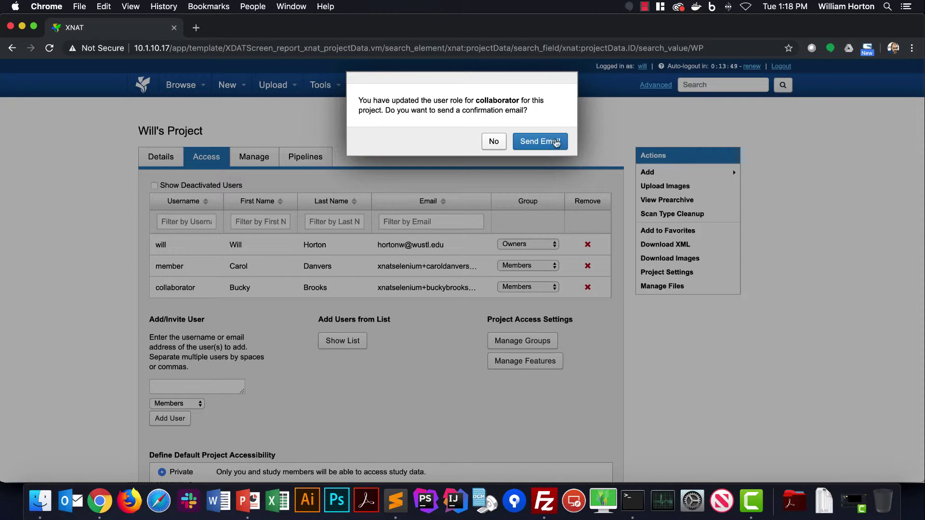
pyautogui.click(495, 141)
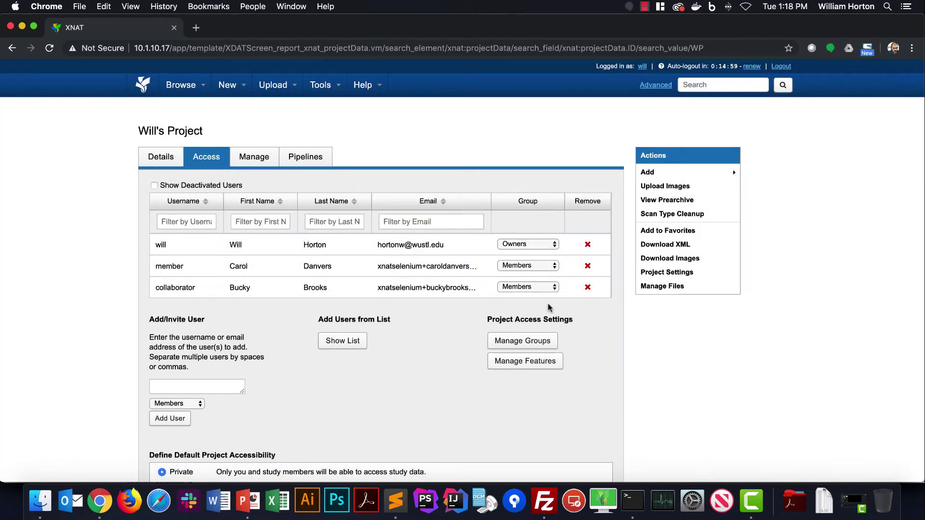
pyautogui.scroll(-2, 552, 308)
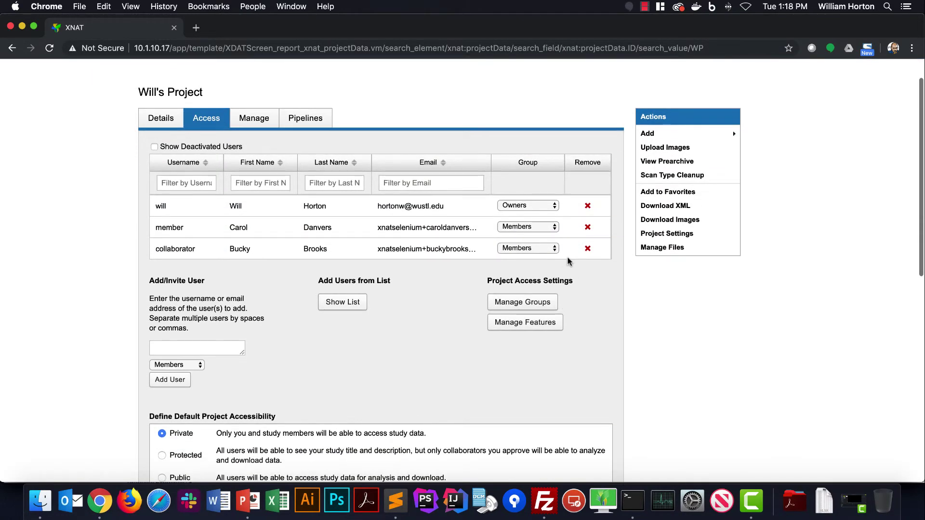
pyautogui.click(588, 249)
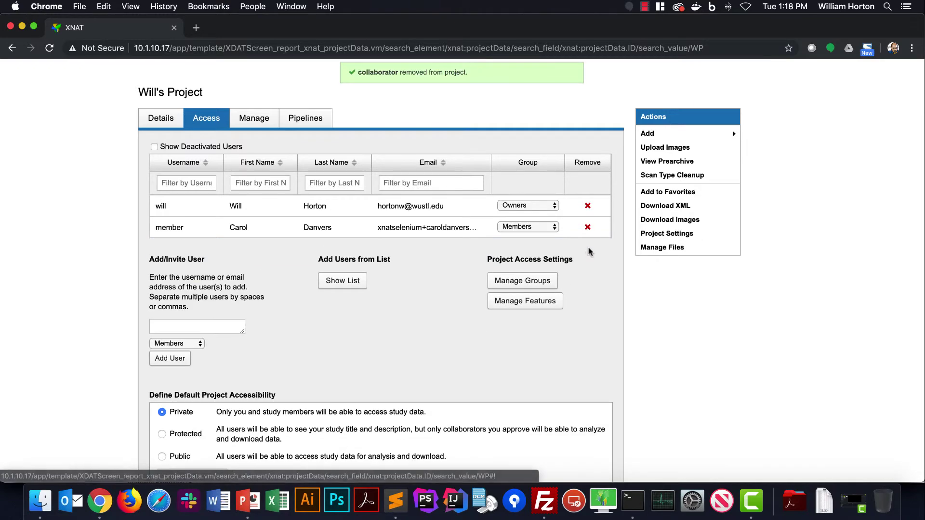